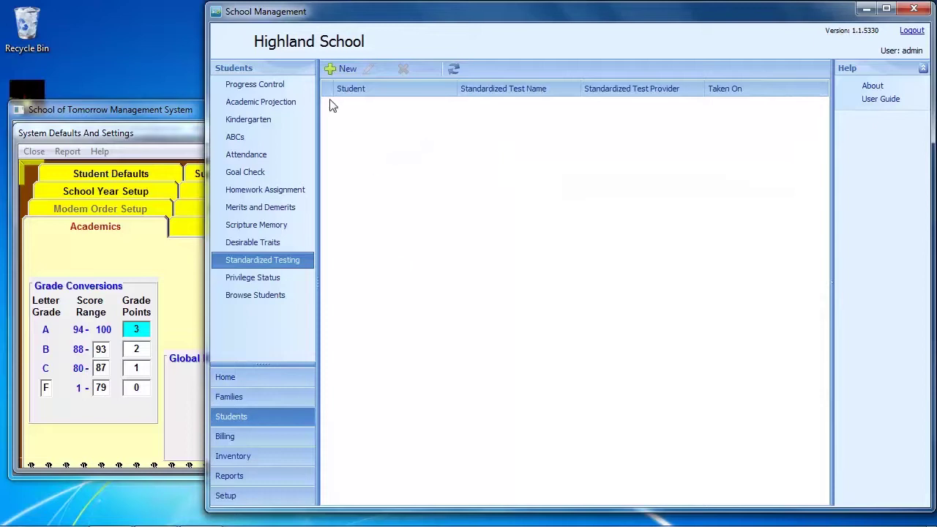
{"action": "left_click", "coordinate": [342, 69]}
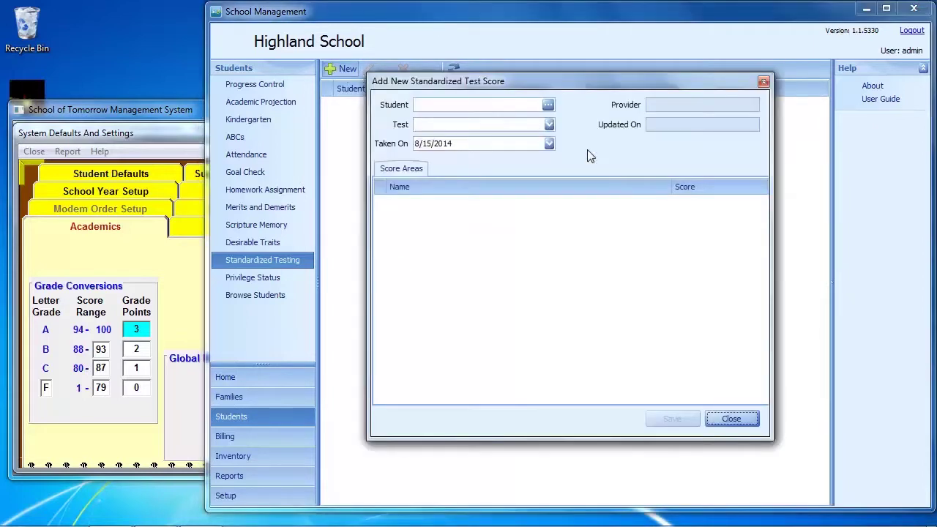
{"action": "left_click", "coordinate": [549, 105]}
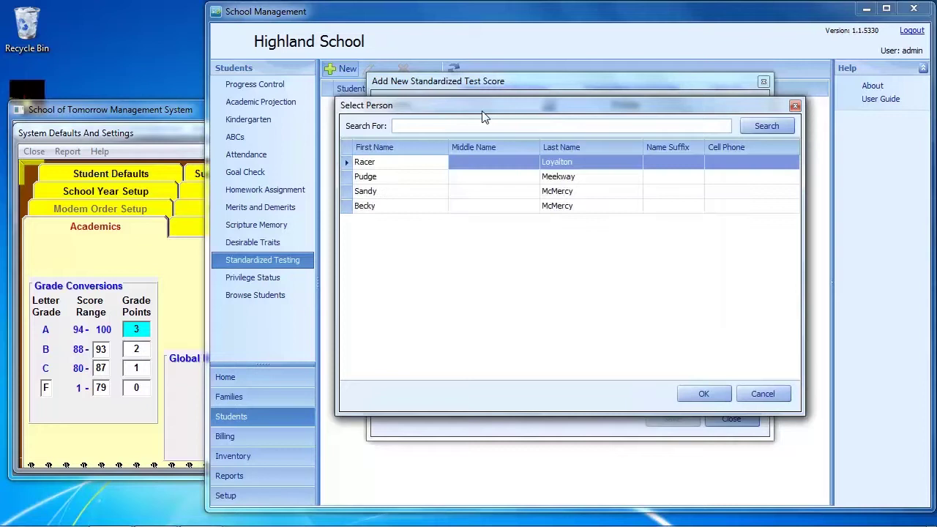
{"action": "double_click", "coordinate": [352, 163]}
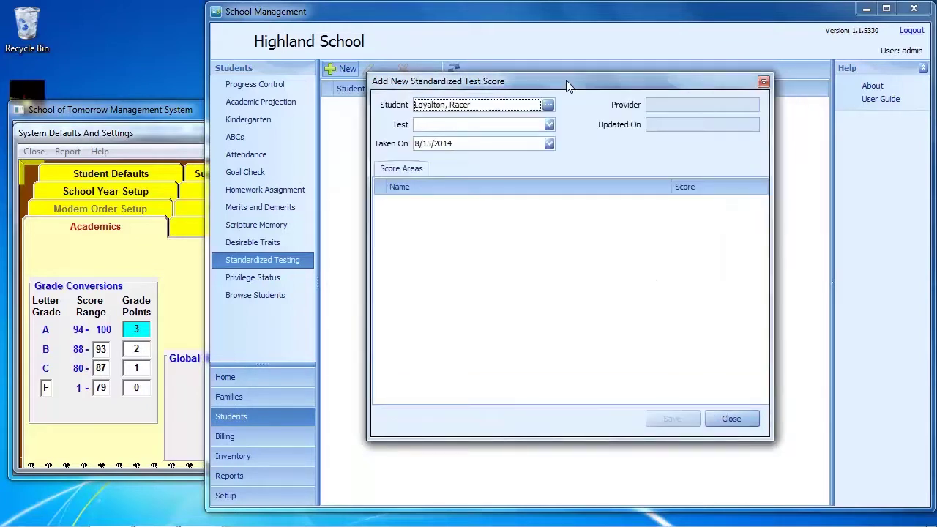
{"action": "left_click", "coordinate": [549, 125]}
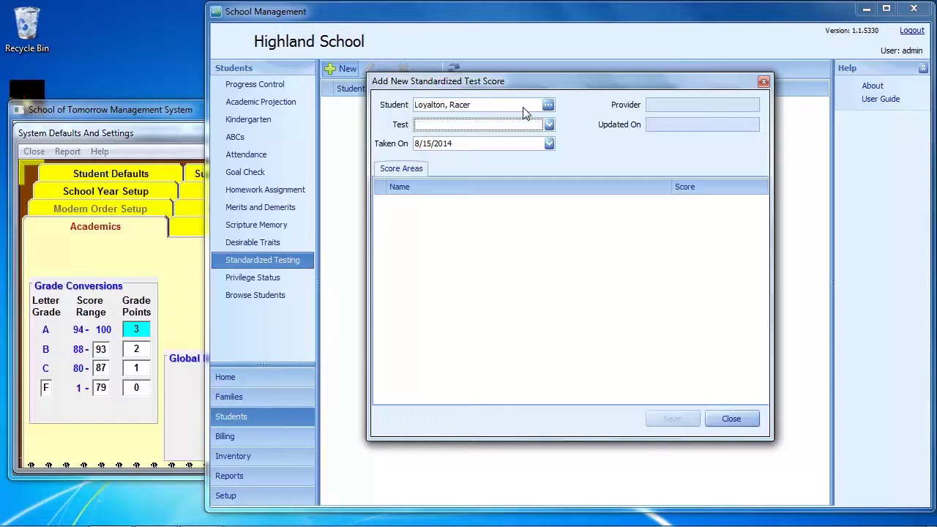
{"action": "left_click", "coordinate": [730, 419]}
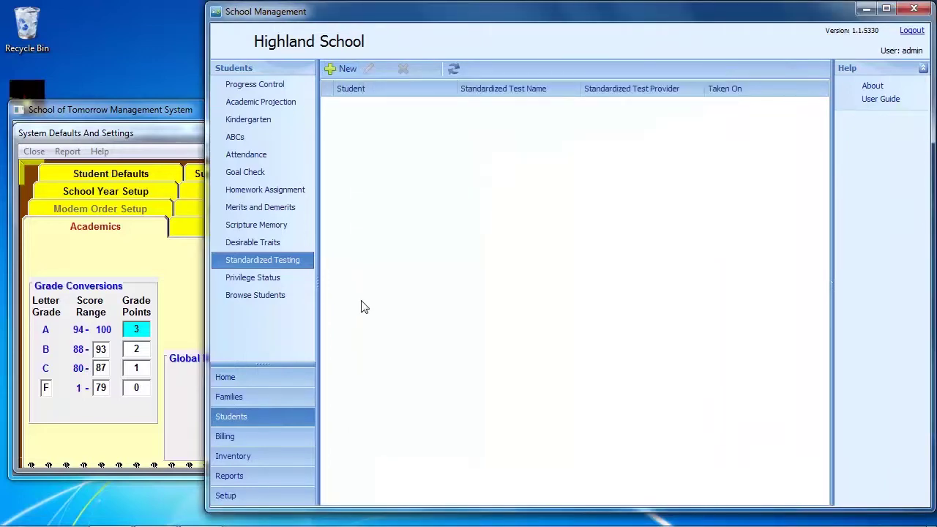
- Create a new standardized test in the school setup with ACT as both its name and its provider
{"action": "left_click", "coordinate": [252, 499]}
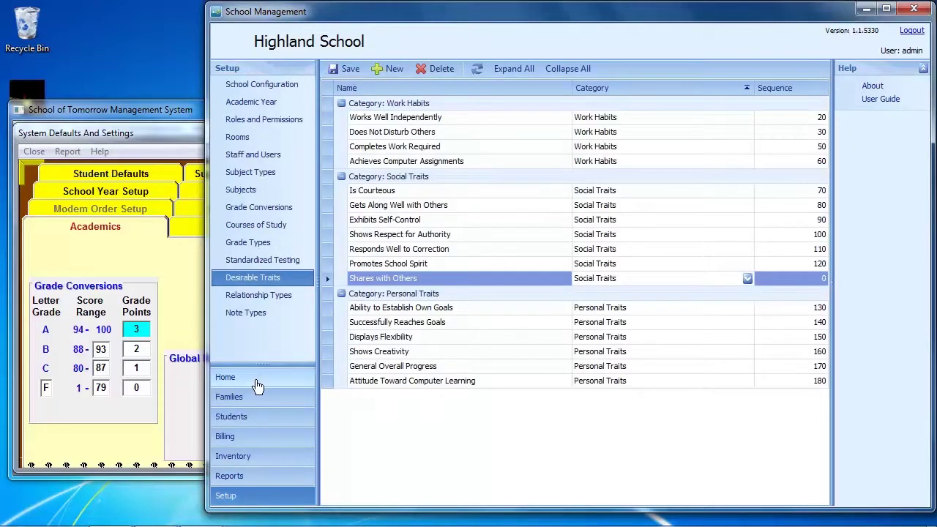
{"action": "left_click", "coordinate": [269, 264]}
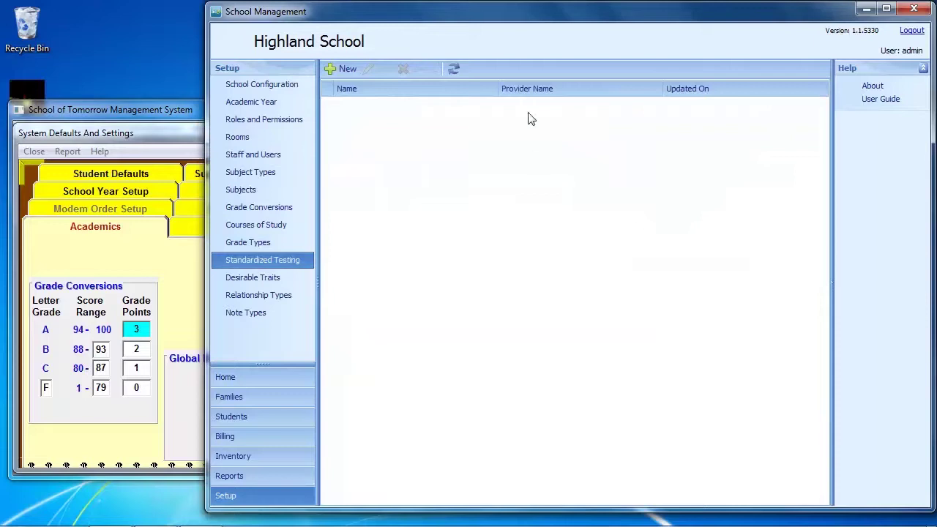
{"action": "left_click", "coordinate": [353, 71]}
{"action": "left_click", "coordinate": [454, 117]}
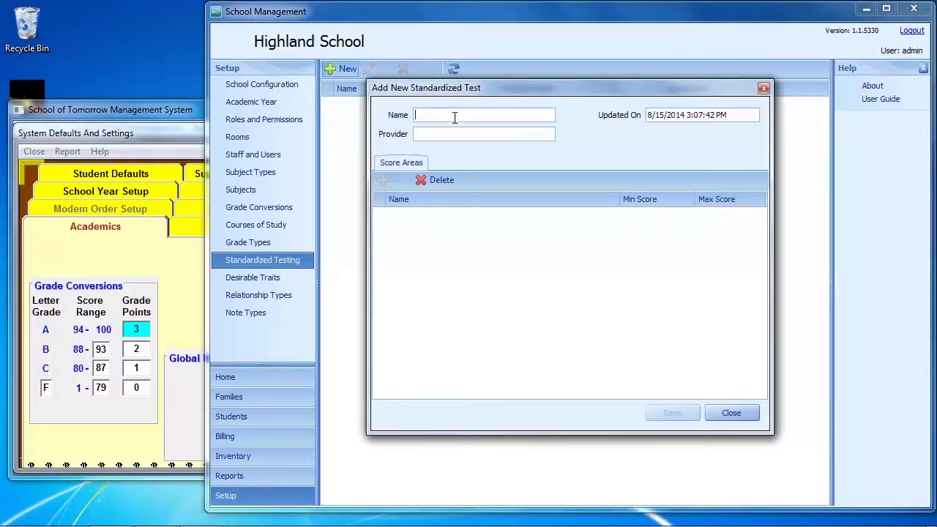
{"action": "type", "text": "ACTACT"}
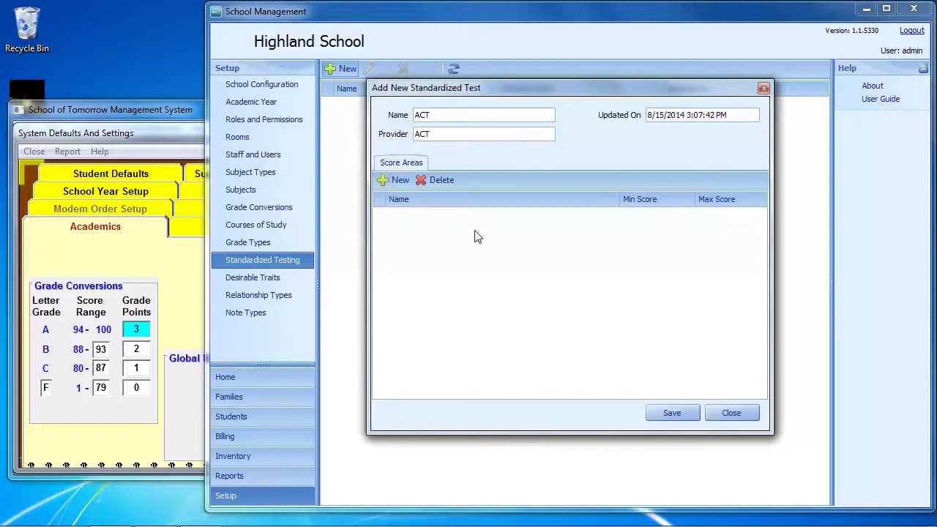
- Add four score areas to the ACT test, named English, Mathmatics, Reading and Science
{"action": "left_click", "coordinate": [401, 181]}
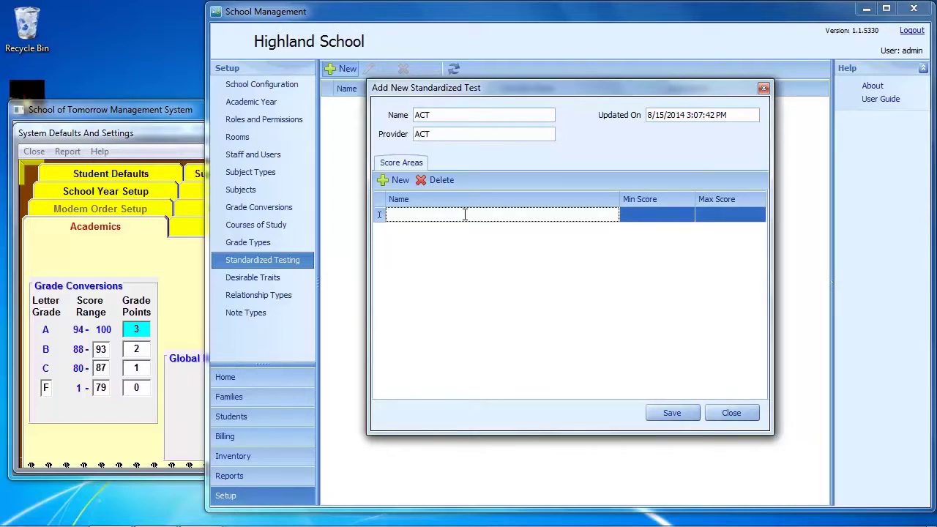
{"action": "type", "text": "English"}
{"action": "left_click", "coordinate": [397, 180]}
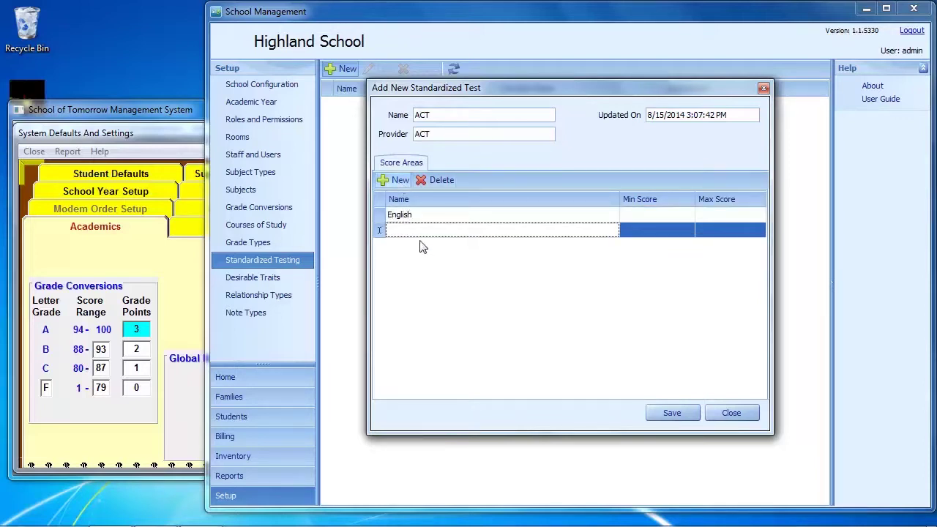
{"action": "type", "text": "Mathmatics"}
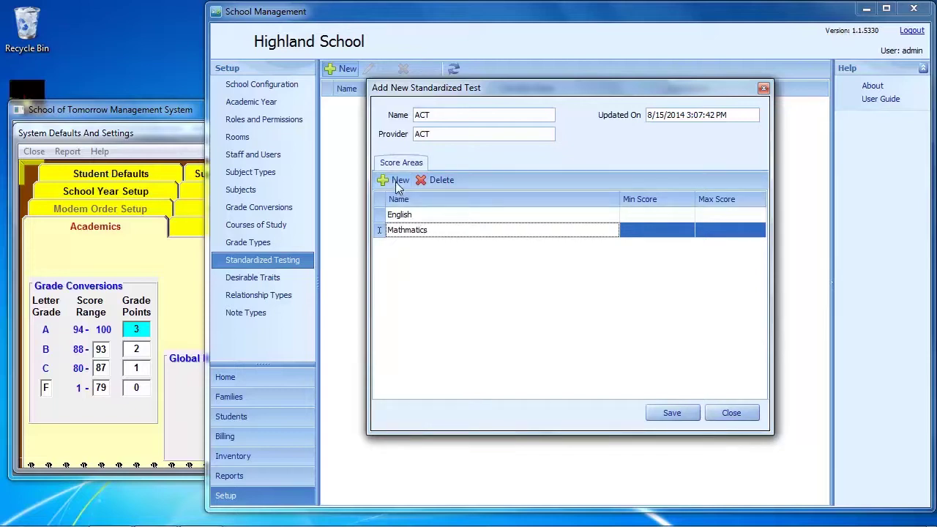
{"action": "left_click", "coordinate": [396, 180]}
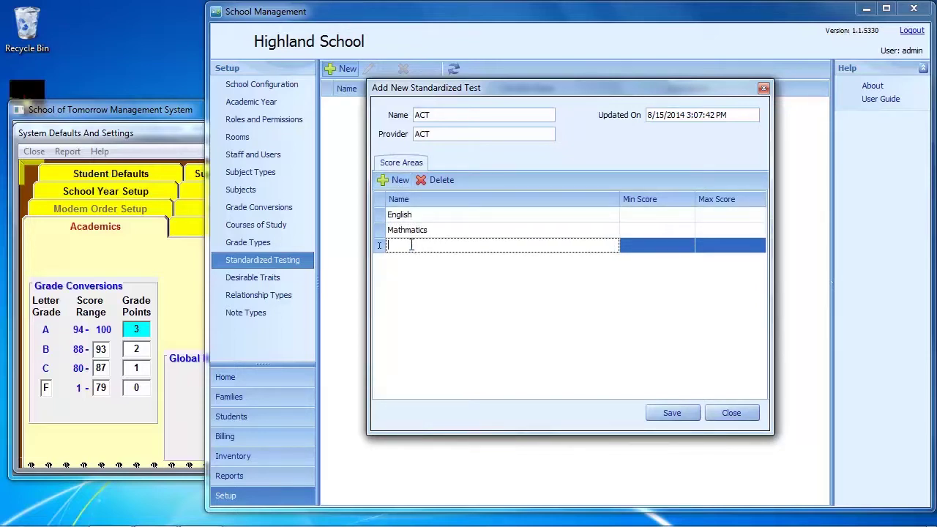
{"action": "type", "text": "Reading"}
{"action": "left_click", "coordinate": [400, 181]}
{"action": "type", "text": "Scie"}
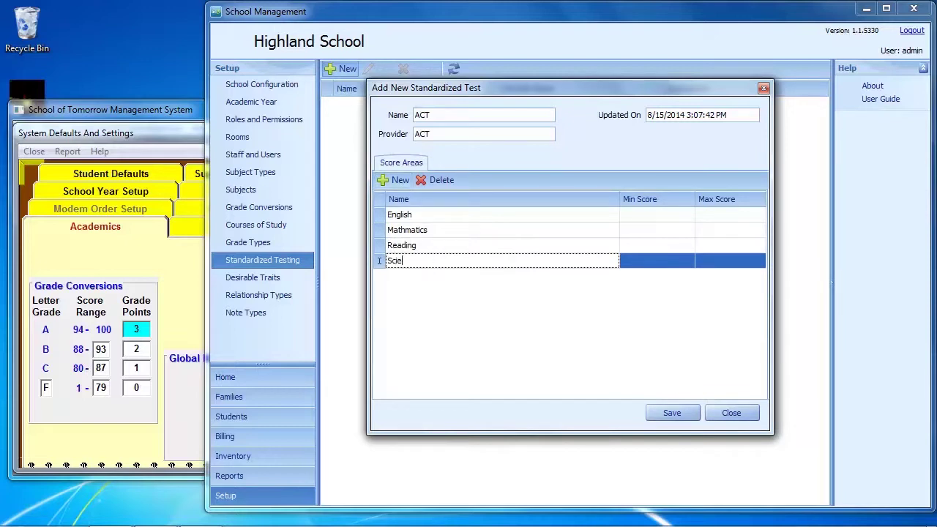
{"action": "type", "text": "nce"}
{"action": "key", "text": "Return"}
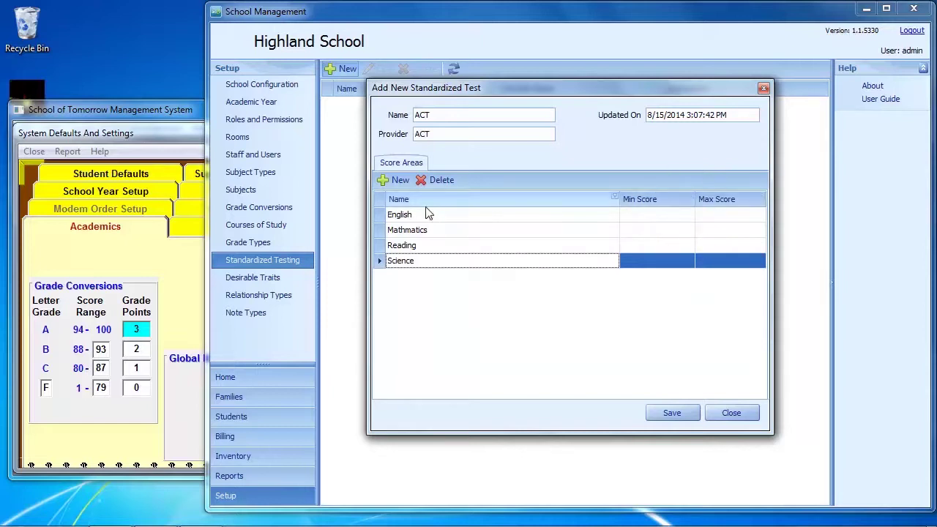
- Set the maximum score to 36 for the English, Mathmatics, Reading and Science score areas
{"action": "left_click", "coordinate": [657, 217]}
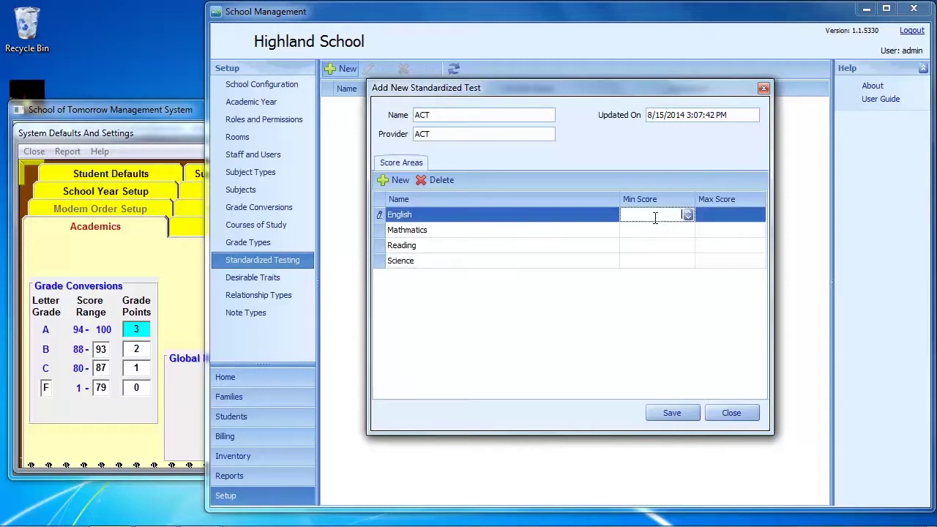
{"action": "left_click", "coordinate": [712, 216]}
{"action": "type", "text": "36"}
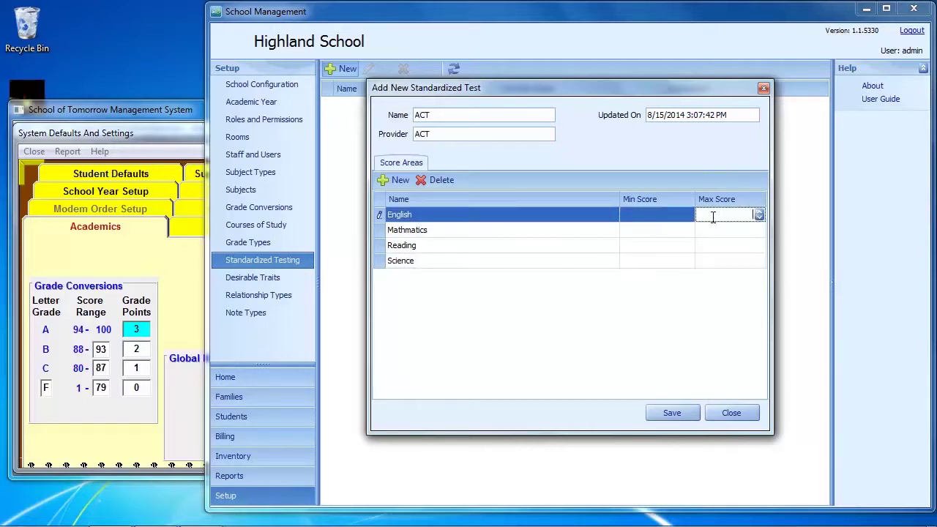
{"action": "left_click", "coordinate": [709, 231]}
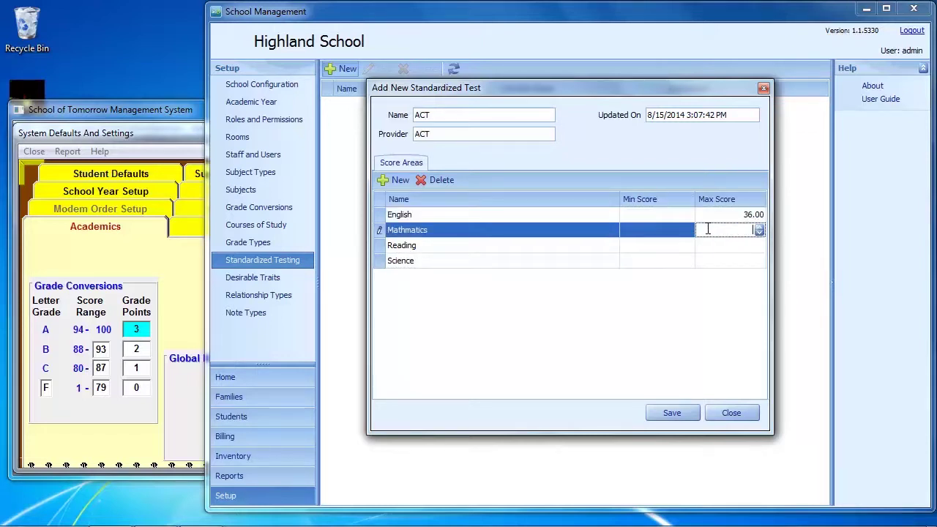
{"action": "type", "text": "36"}
{"action": "left_click", "coordinate": [725, 248]}
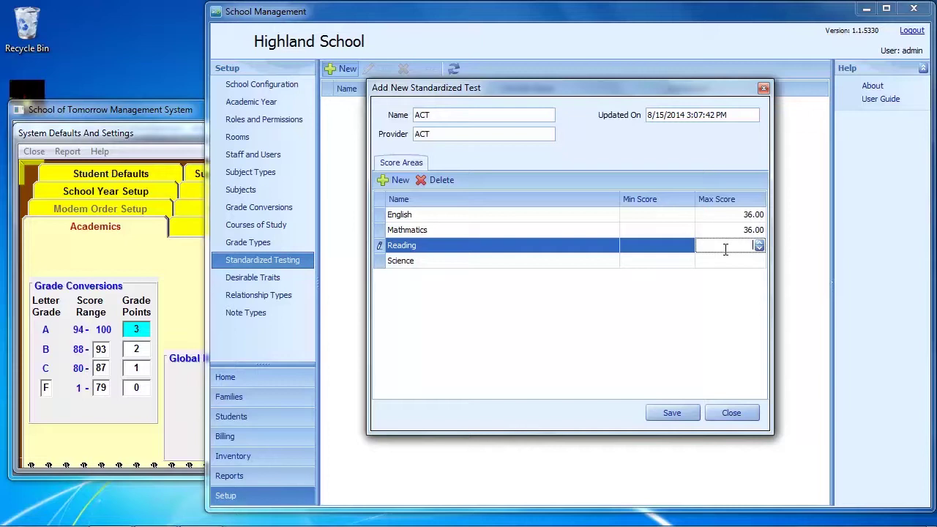
{"action": "type", "text": "0"}
{"action": "key", "text": "BackSpace"}
{"action": "type", "text": "36"}
{"action": "left_click", "coordinate": [745, 266]}
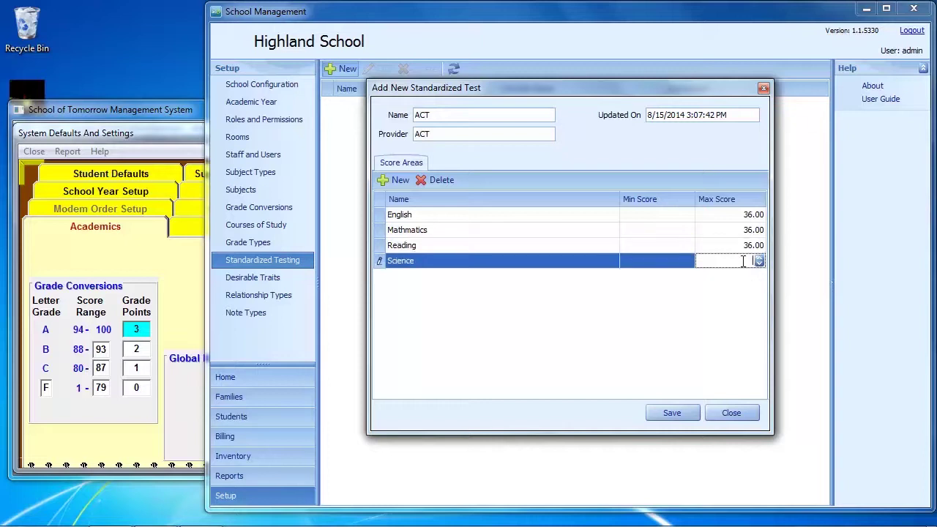
{"action": "type", "text": "36"}
- Add a Composite score area with a maximum score of 36 and save the ACT test
{"action": "left_click", "coordinate": [395, 180]}
{"action": "left_click", "coordinate": [441, 275]}
{"action": "type", "text": "Composite"}
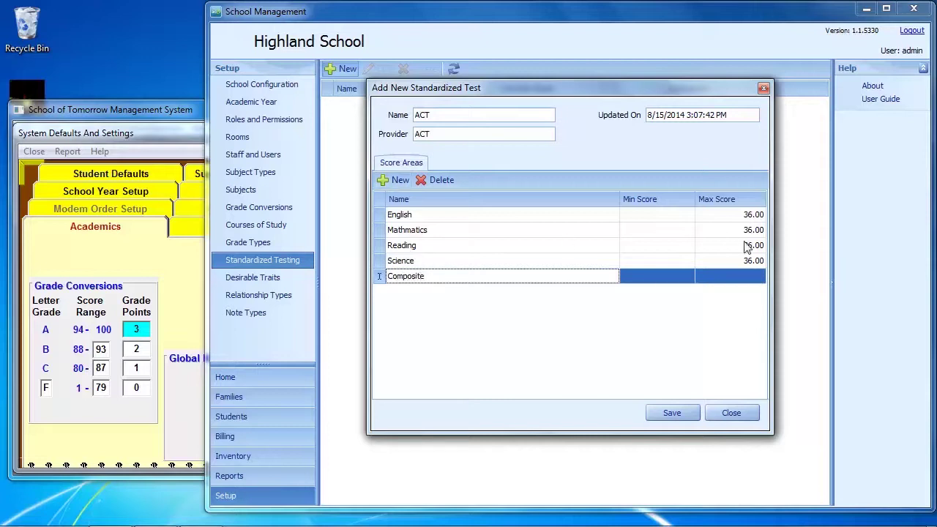
{"action": "left_click", "coordinate": [721, 278]}
{"action": "type", "text": "36.00"}
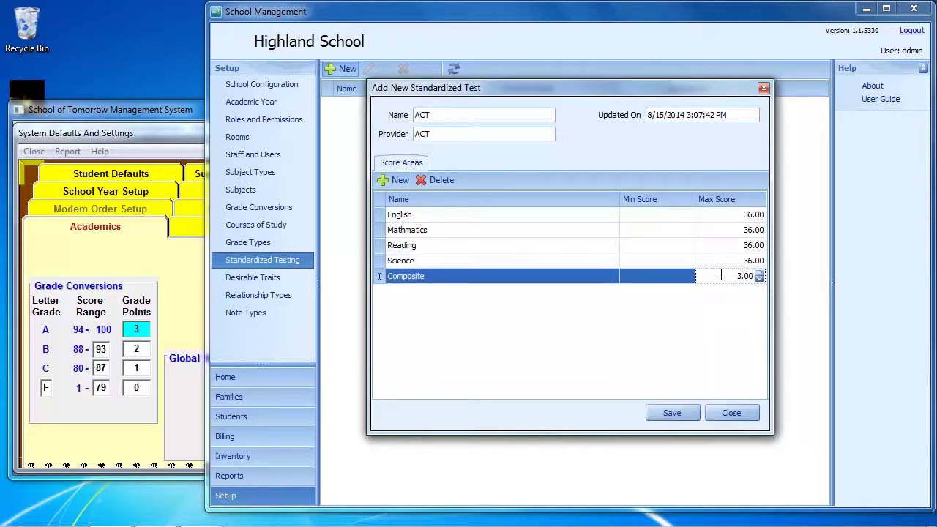
{"action": "left_click", "coordinate": [645, 231]}
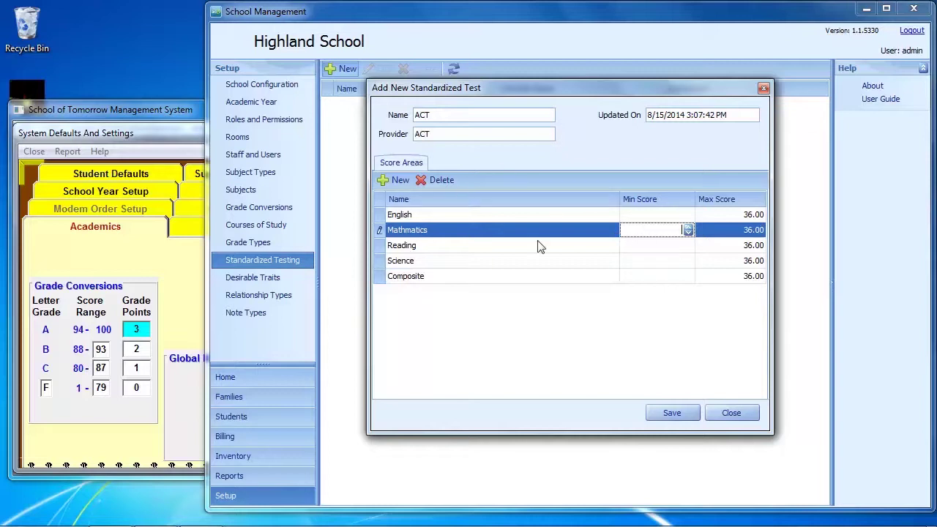
{"action": "left_click", "coordinate": [682, 415]}
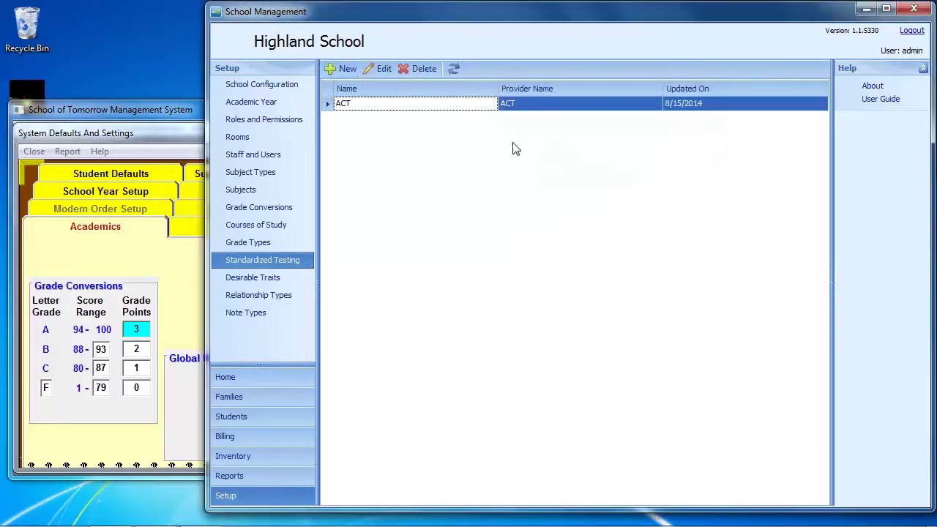
- Create a new standardized test score record for the first listed student, using the ACT test
{"action": "left_click", "coordinate": [267, 417]}
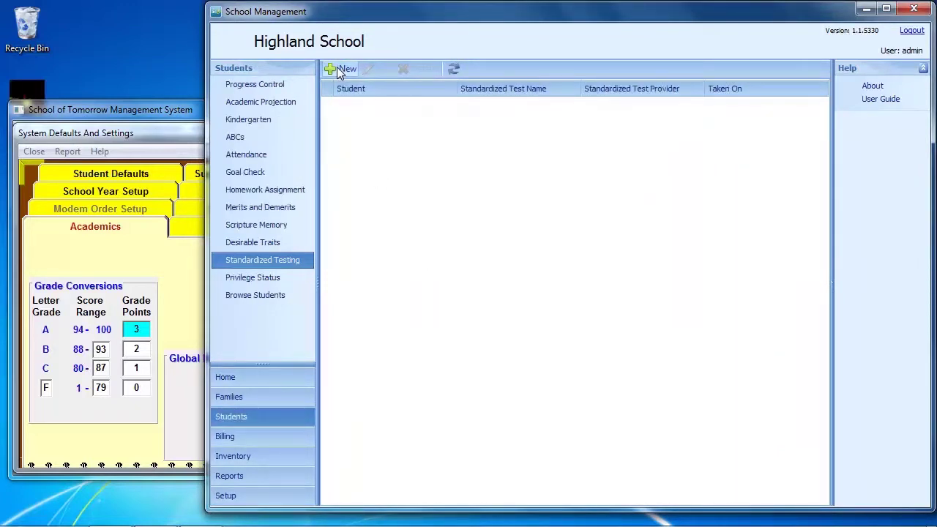
{"action": "left_click", "coordinate": [338, 71]}
{"action": "left_click", "coordinate": [549, 102]}
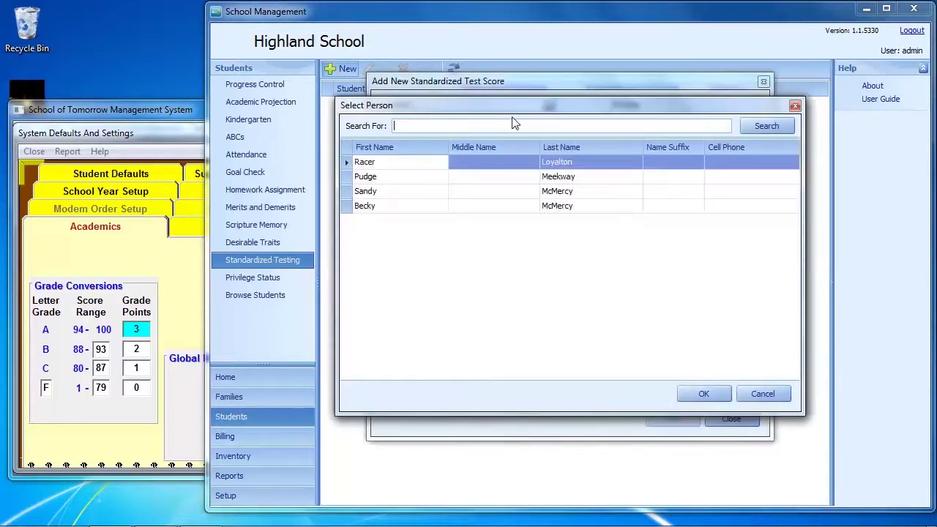
{"action": "left_click", "coordinate": [346, 164]}
{"action": "left_click", "coordinate": [703, 393]}
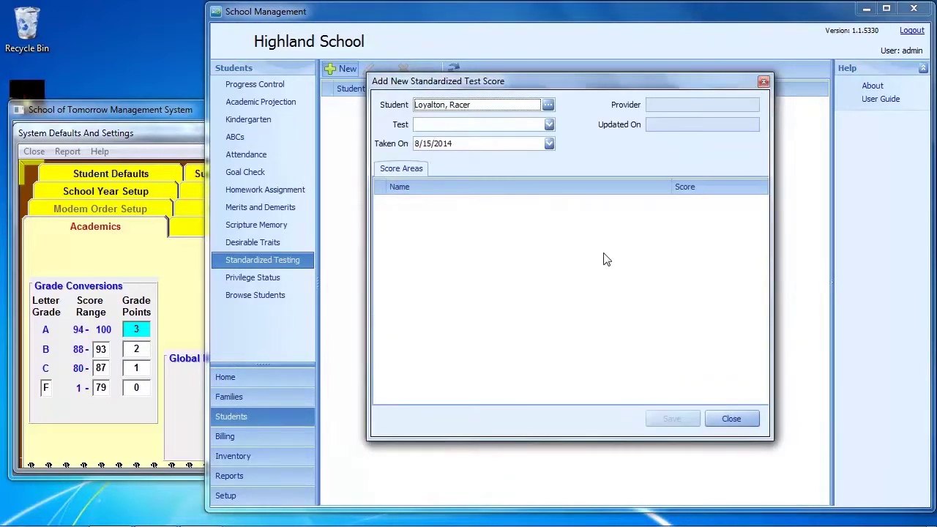
{"action": "left_click", "coordinate": [550, 125]}
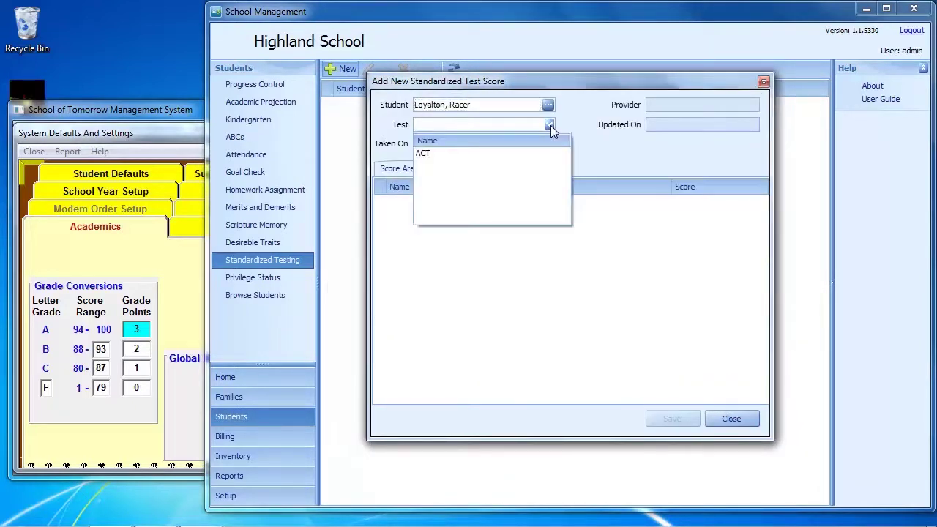
{"action": "left_click", "coordinate": [433, 154]}
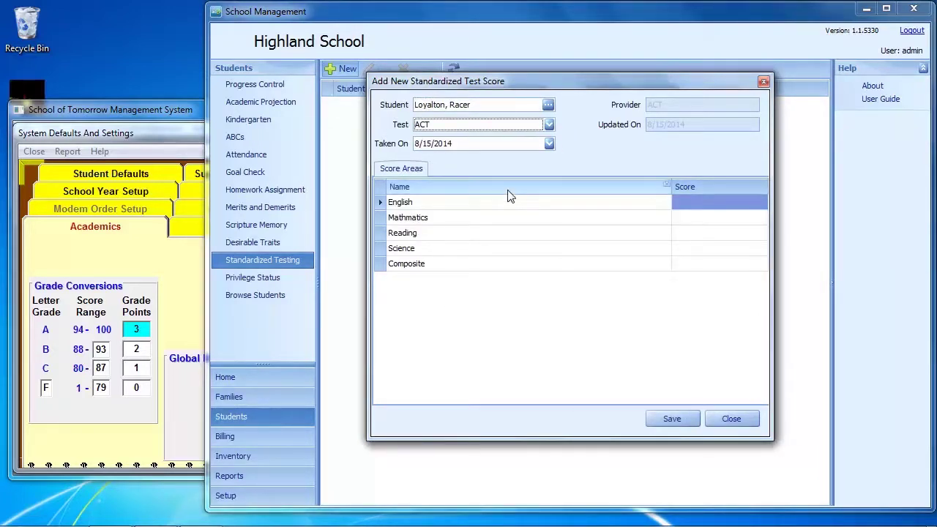
- Enter an English score of 1 and try above-maximum scores of 39 for Mathmatics and 100 for Reading
{"action": "left_click", "coordinate": [711, 200]}
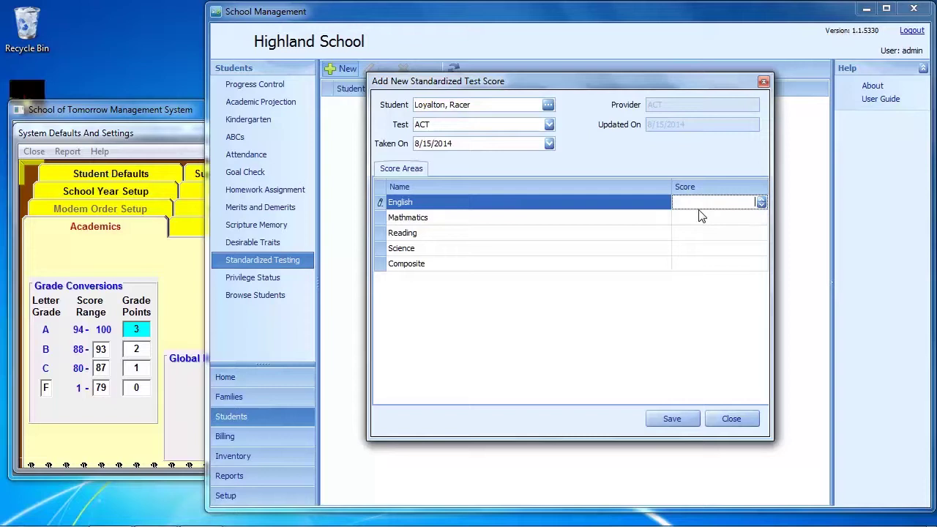
{"action": "type", "text": "1"}
{"action": "left_click", "coordinate": [703, 218]}
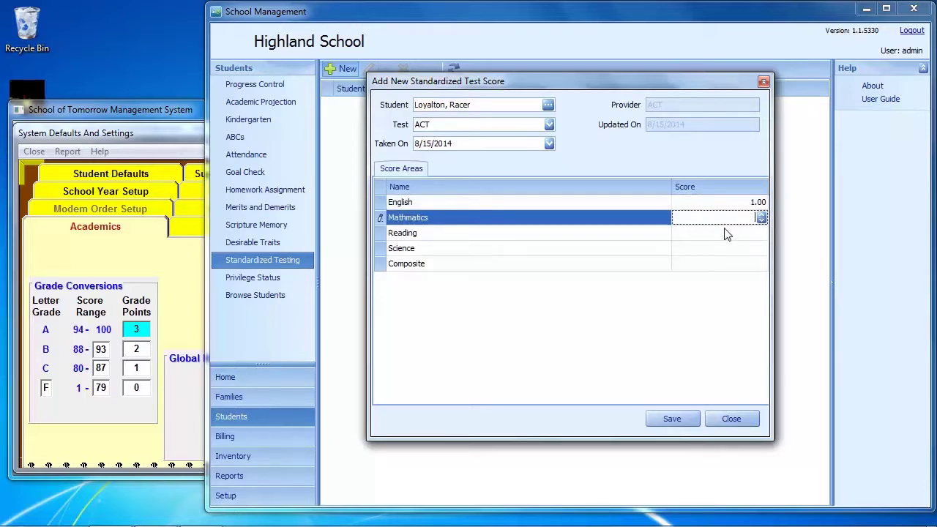
{"action": "type", "text": "39"}
{"action": "left_click", "coordinate": [739, 235]}
{"action": "left_click", "coordinate": [745, 218]}
{"action": "left_click", "coordinate": [736, 218]}
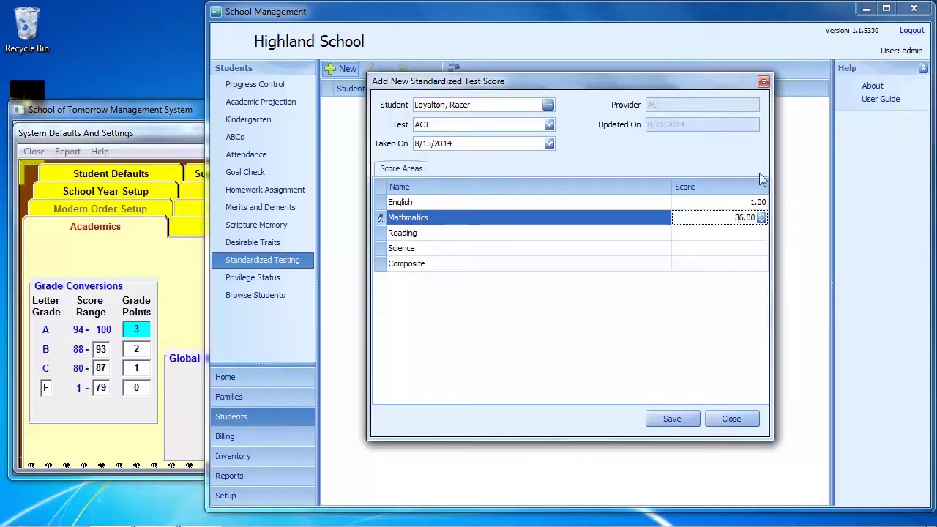
{"action": "left_click", "coordinate": [732, 235]}
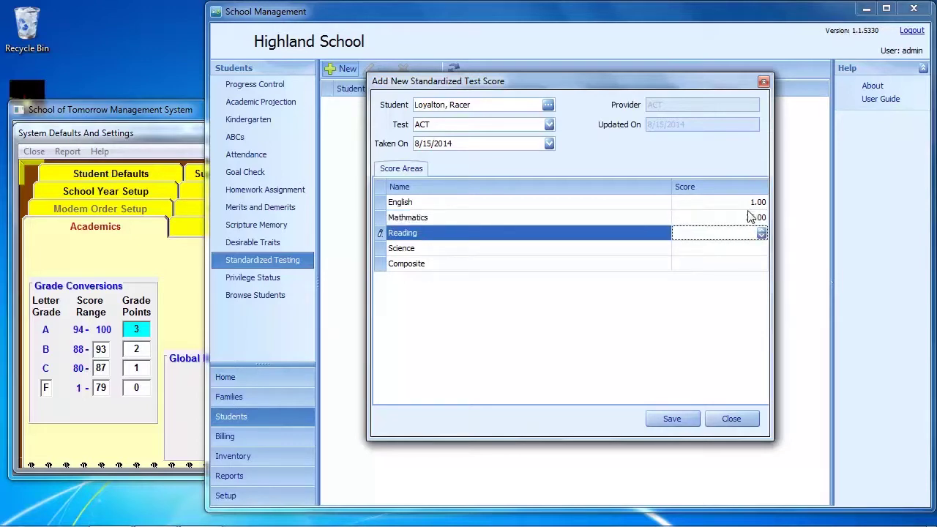
{"action": "type", "text": "100"}
- Enter scores of 20 for Science and 20 for Composite, and save the student's test score record
{"action": "left_click", "coordinate": [732, 249]}
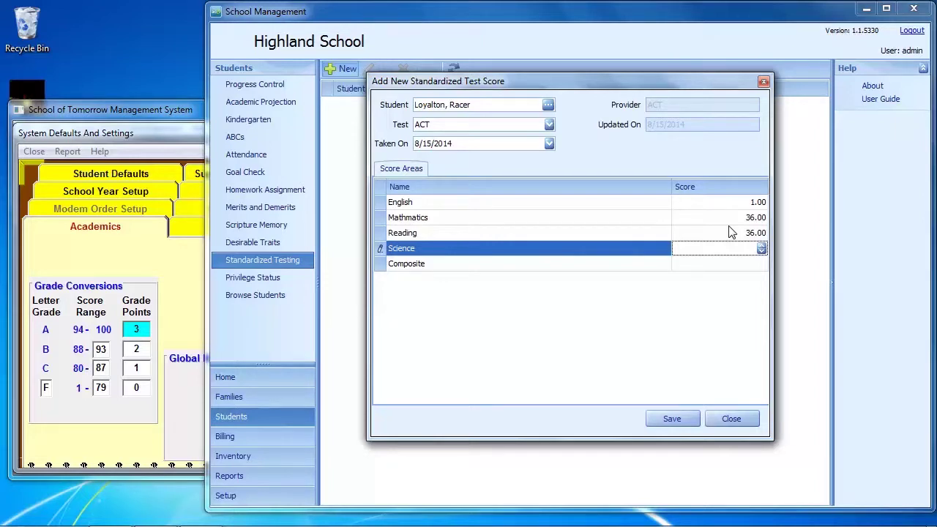
{"action": "type", "text": "20"}
{"action": "left_click", "coordinate": [704, 269]}
{"action": "type", "text": "20"}
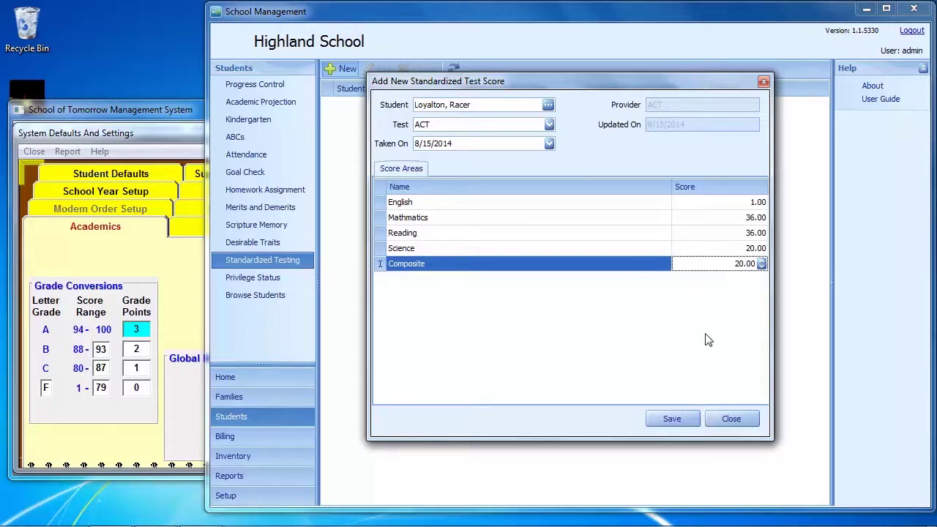
{"action": "left_click", "coordinate": [672, 418]}
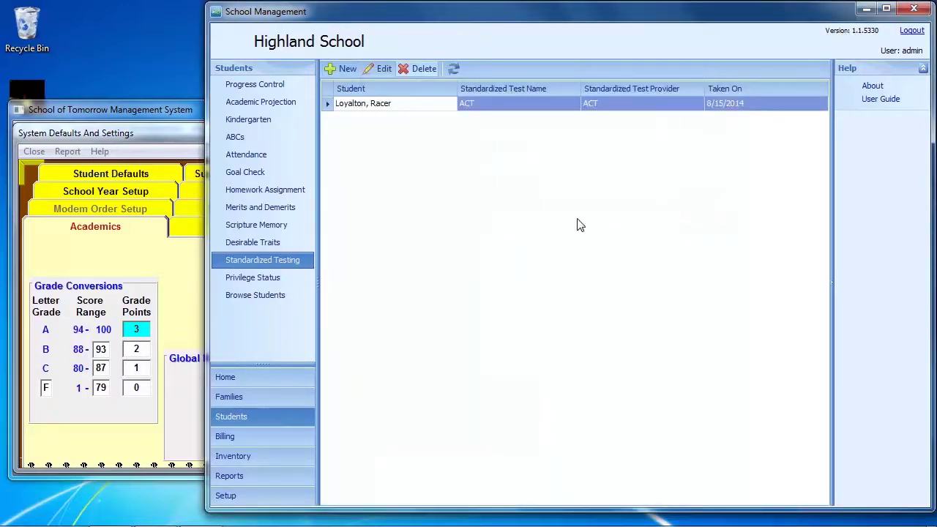